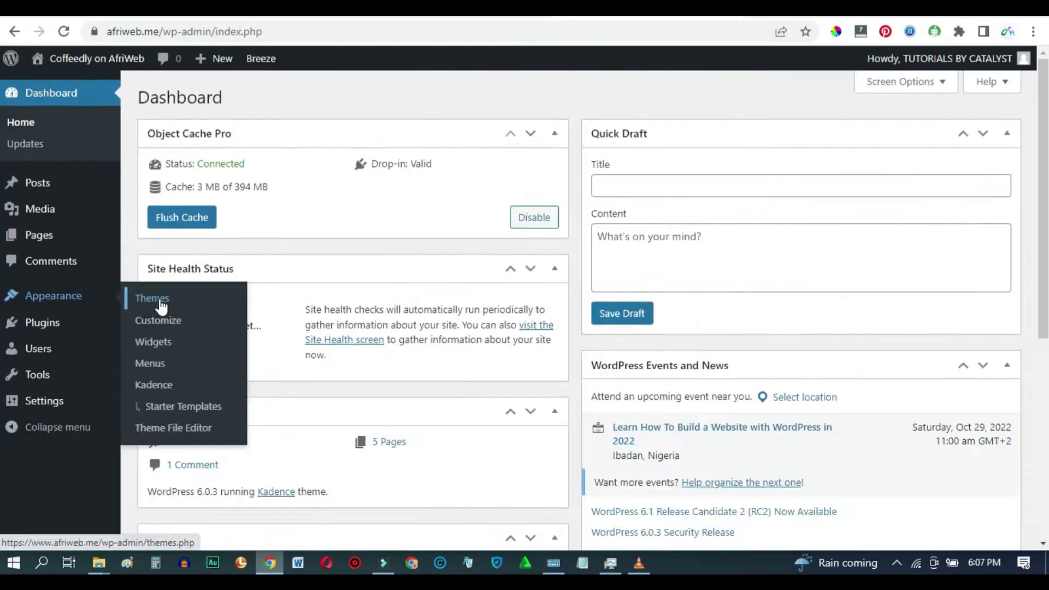
Go to Appearance > Themes to view the installed Kadence, Twenty Twenty and Twenty Twenty-Two themes.
{"action": "left_click", "coordinate": [159, 301]}
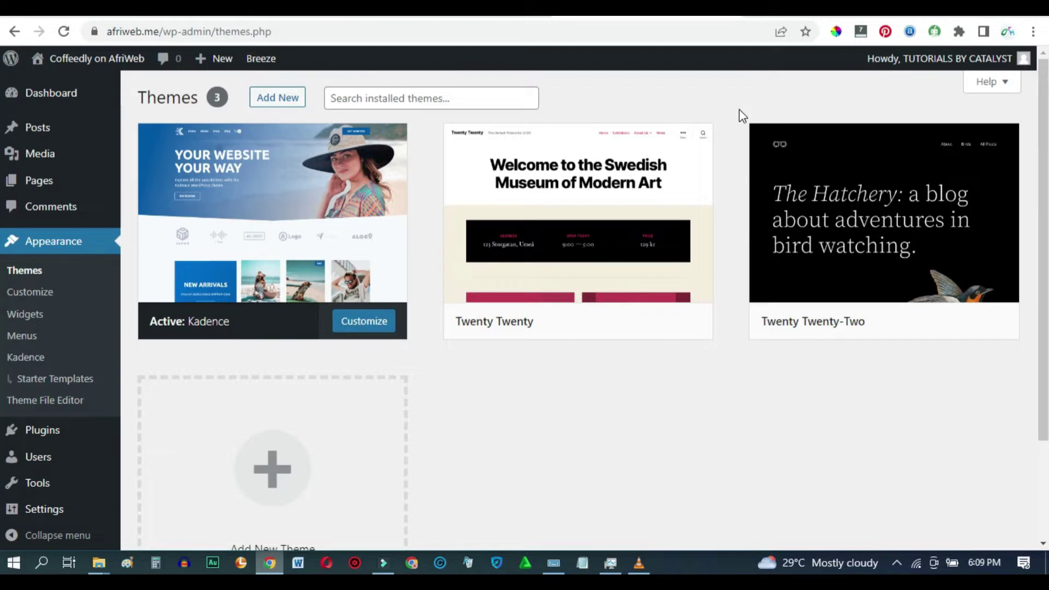
{"action": "mouse_move", "coordinate": [578, 232]}
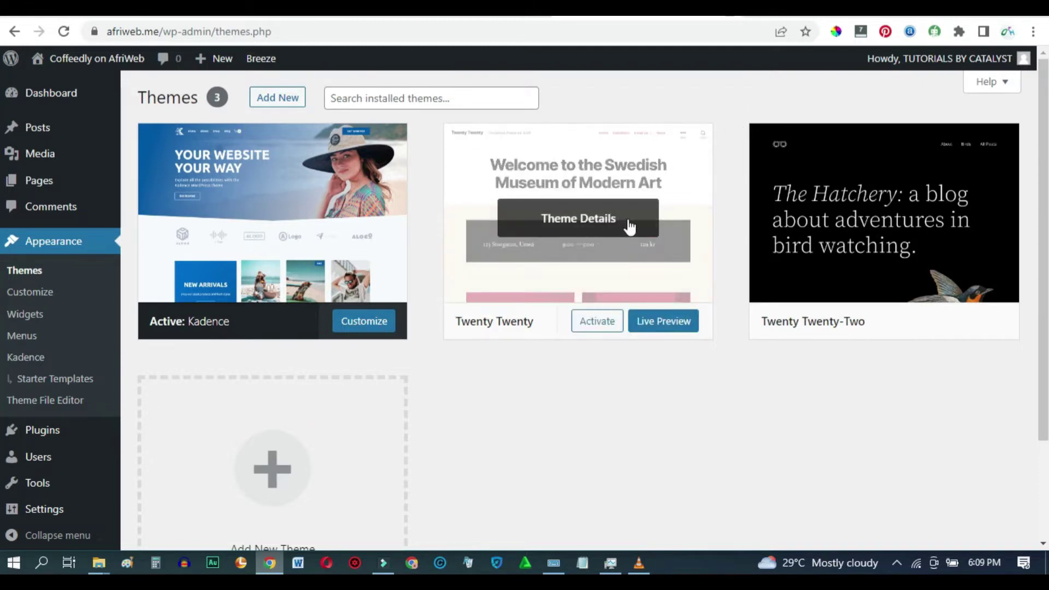
Delete the Twenty Twenty theme from its Theme Details and confirm the deletion.
{"action": "left_click", "coordinate": [623, 225]}
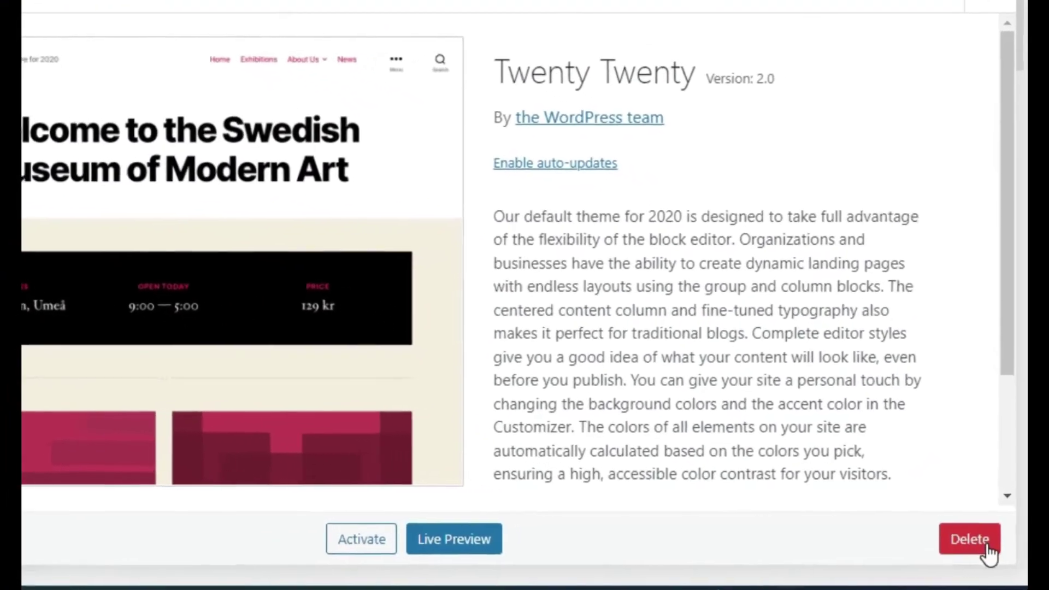
{"action": "left_click", "coordinate": [1001, 535]}
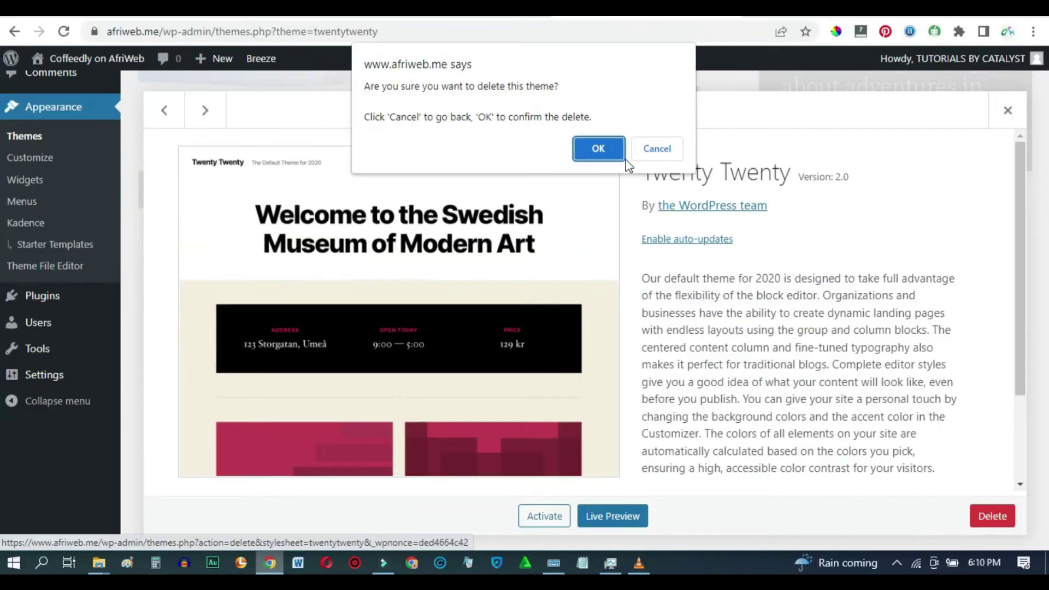
{"action": "left_click", "coordinate": [598, 148]}
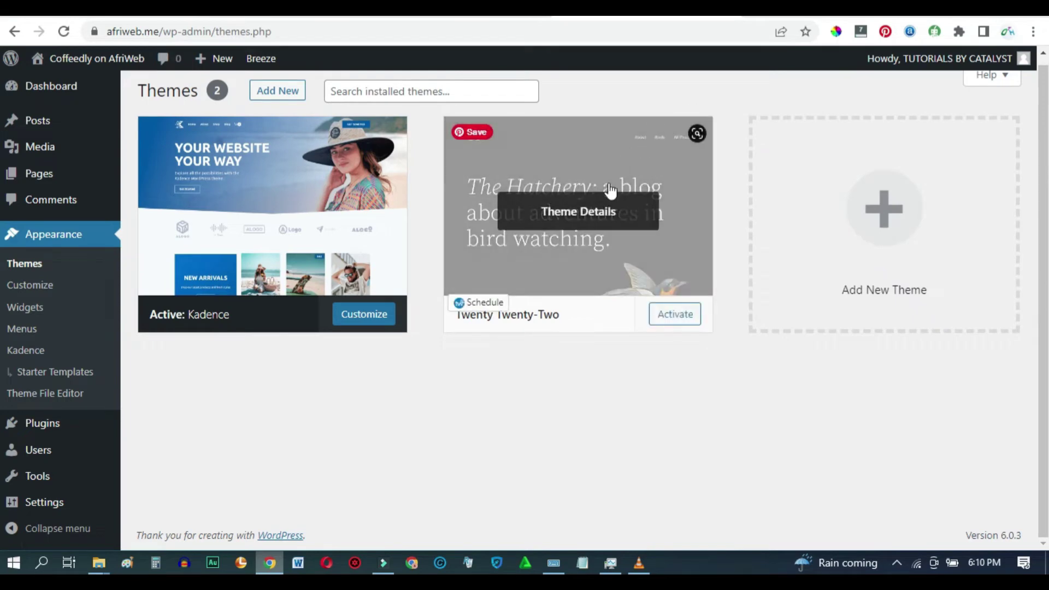
{"action": "mouse_move", "coordinate": [578, 209]}
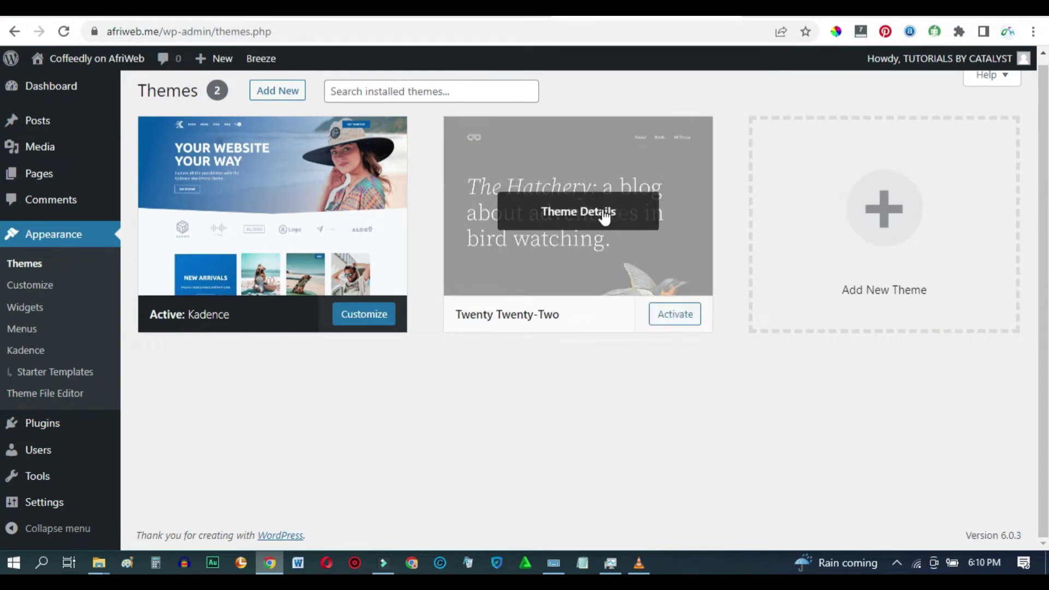
Delete the Twenty Twenty-Two theme from its Theme Details and confirm.
{"action": "left_click", "coordinate": [602, 212]}
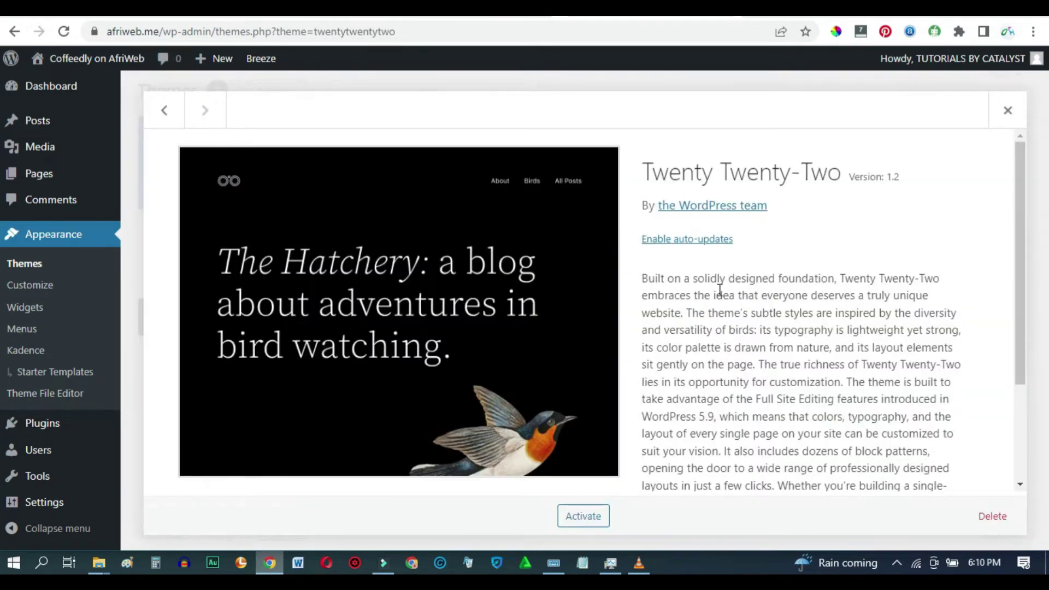
{"action": "left_click", "coordinate": [991, 516]}
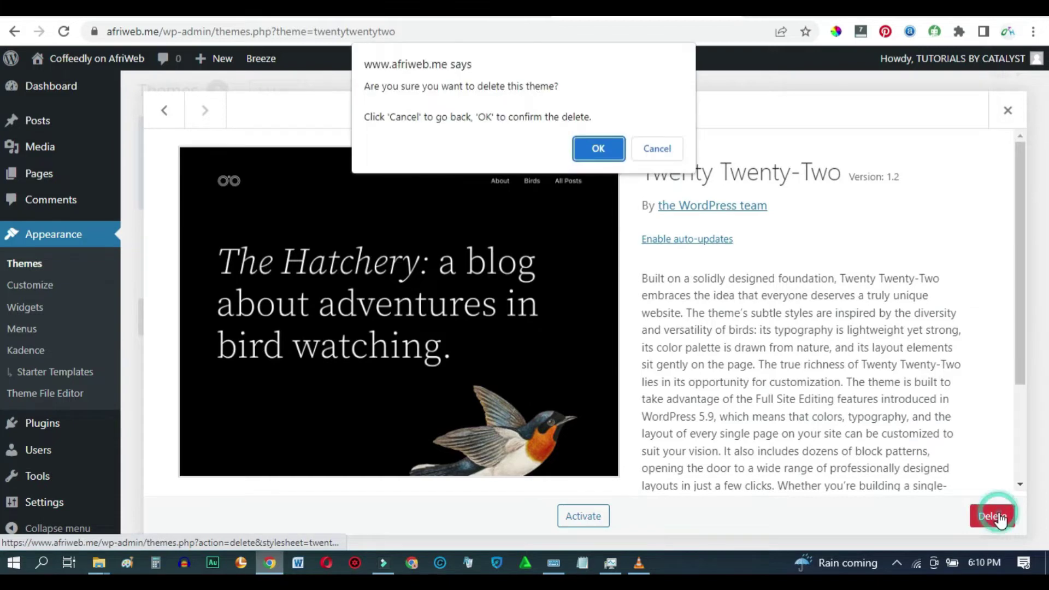
{"action": "left_click", "coordinate": [595, 147]}
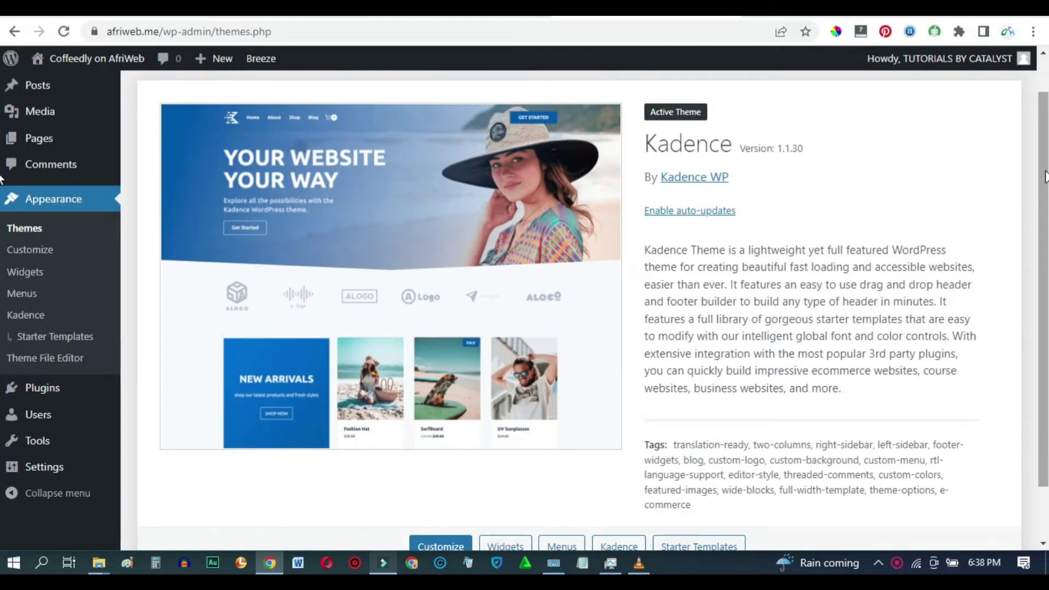
{"action": "scroll", "coordinate": [1045, 156], "scroll_direction": "up", "scroll_amount": 1}
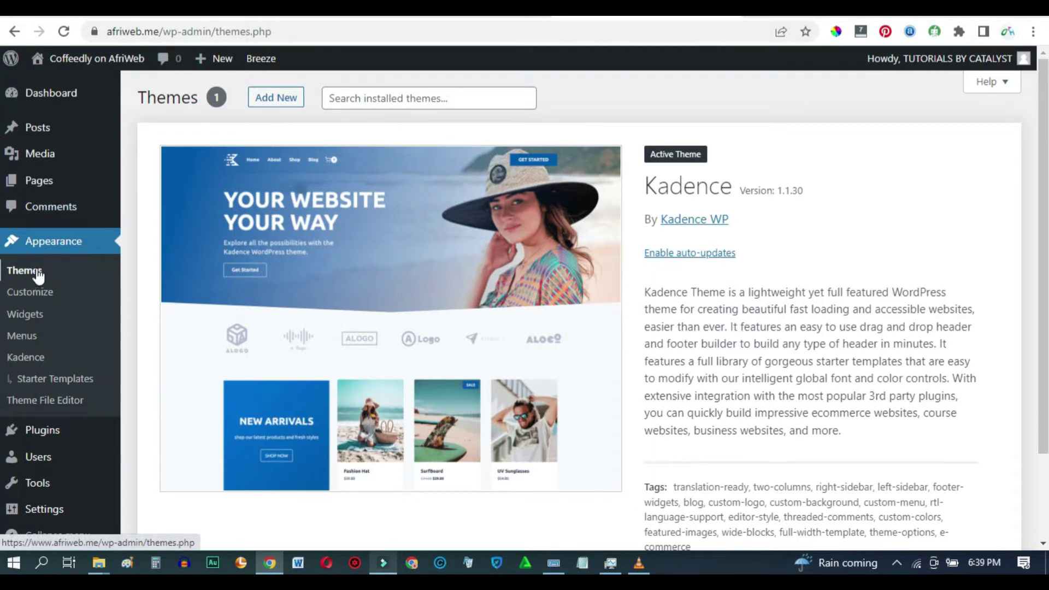
Install Astra from the Add New theme directory and activate it.
{"action": "left_click", "coordinate": [289, 101]}
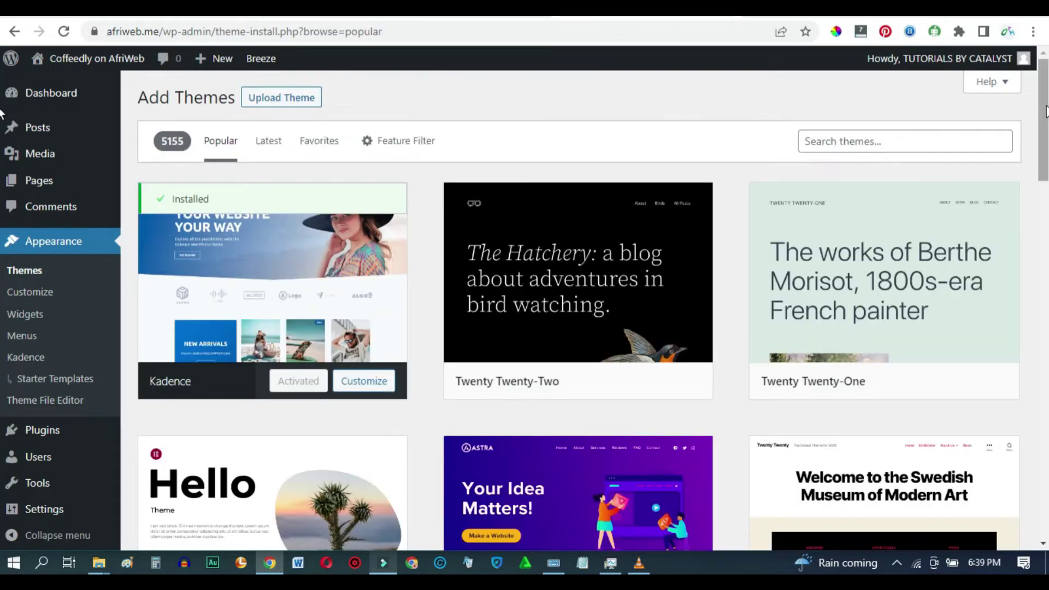
{"action": "scroll", "coordinate": [604, 223], "scroll_direction": "down", "scroll_amount": 3}
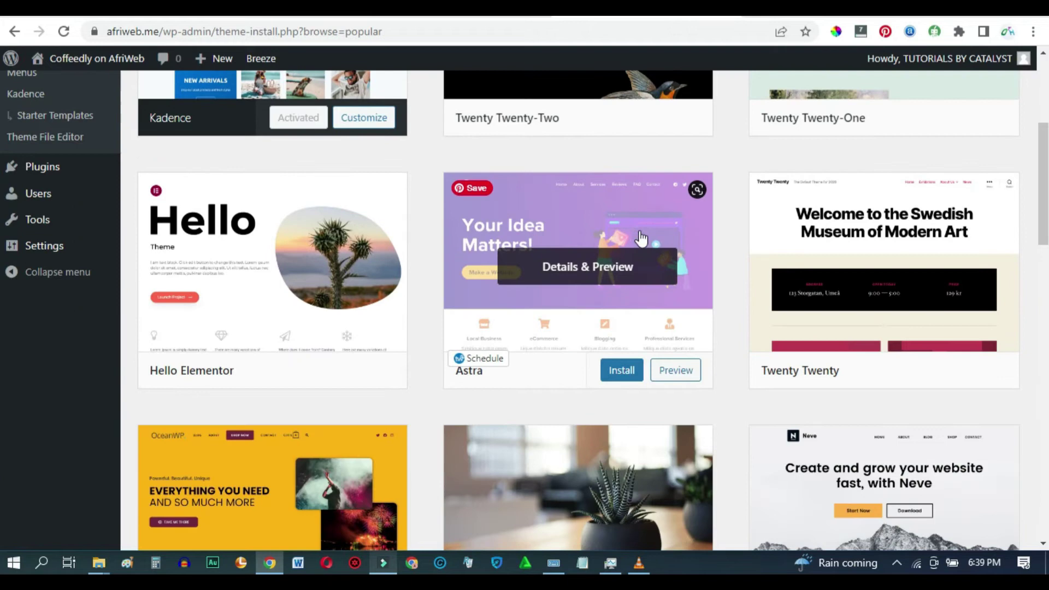
{"action": "left_click", "coordinate": [614, 368]}
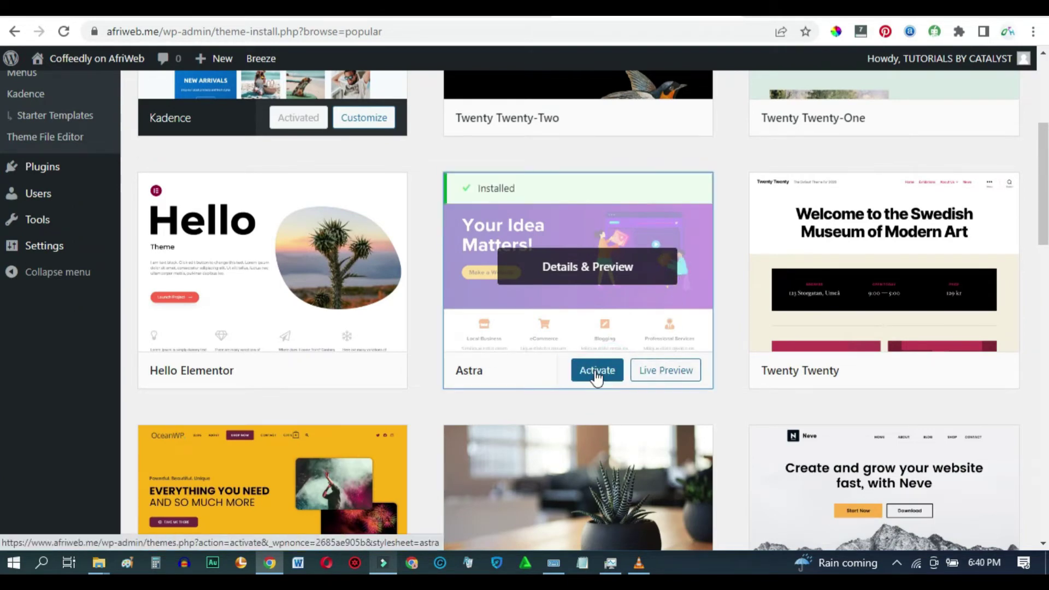
{"action": "left_click", "coordinate": [598, 371]}
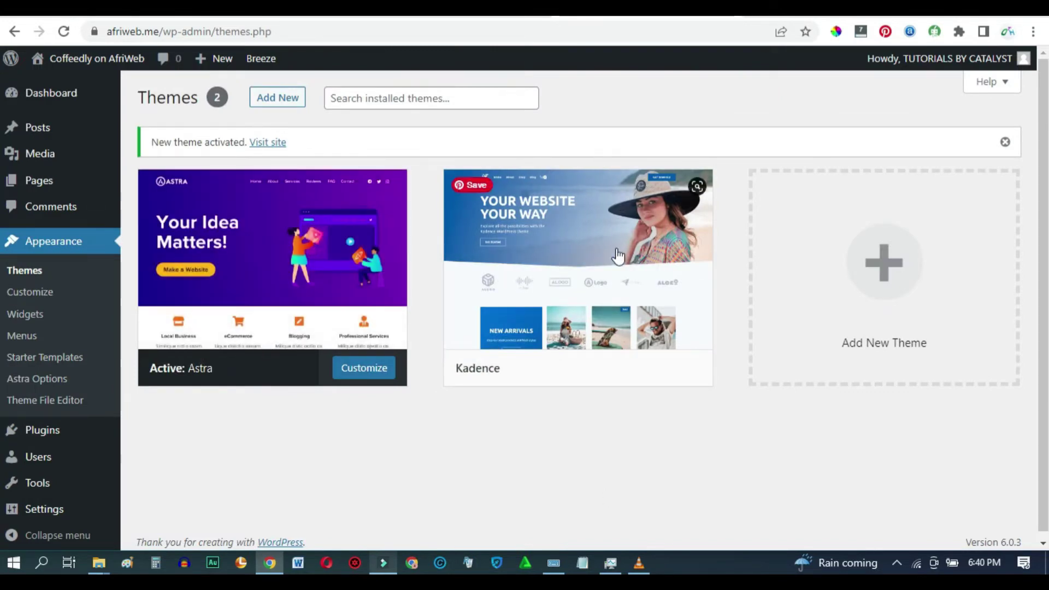
{"action": "mouse_move", "coordinate": [577, 263]}
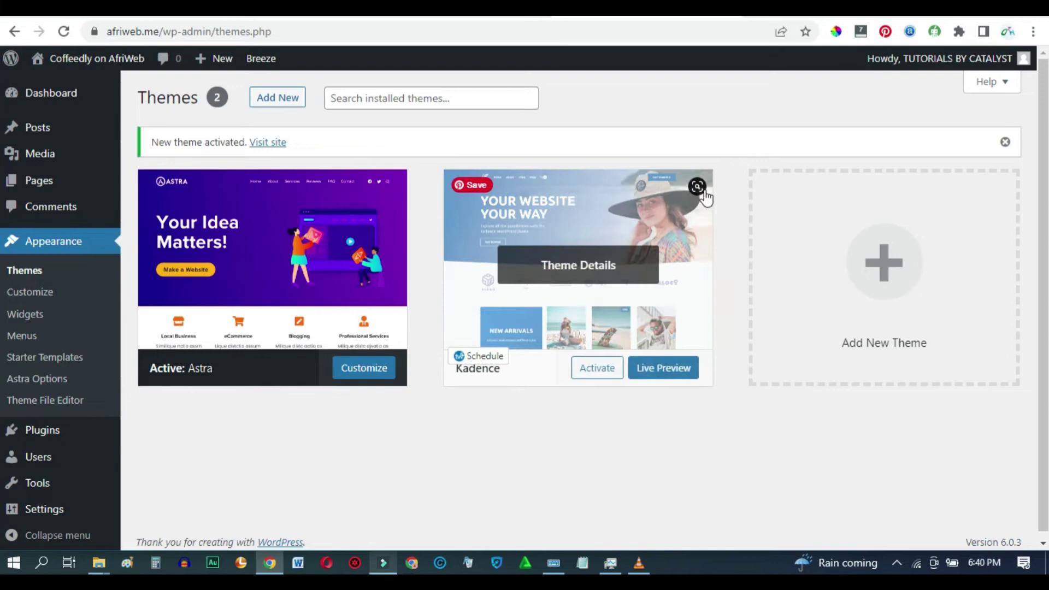
Delete the inactive Kadence theme from its Theme Details and confirm.
{"action": "left_click", "coordinate": [591, 263]}
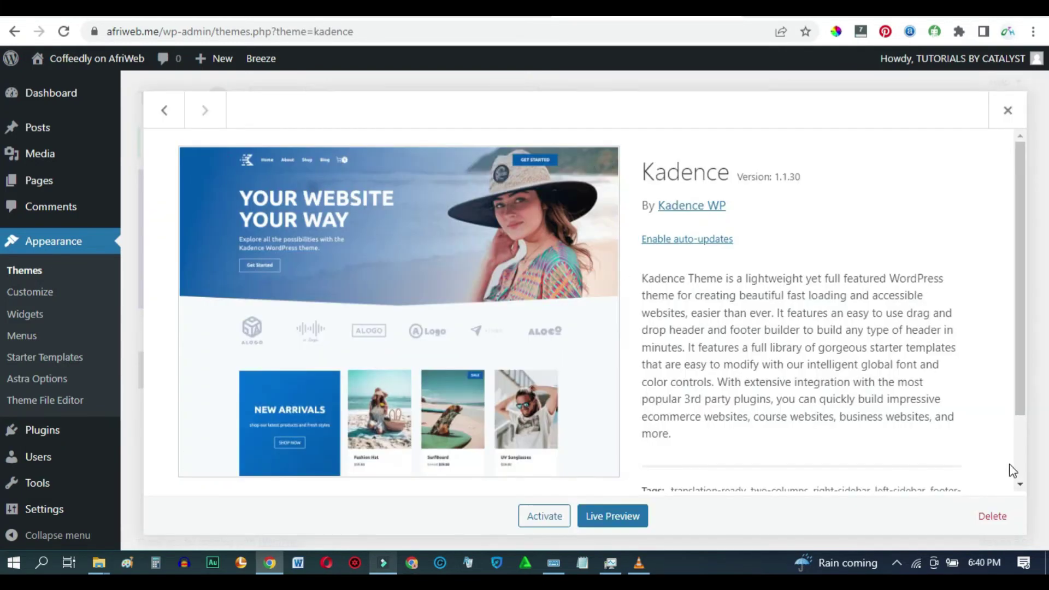
{"action": "left_click", "coordinate": [1002, 517]}
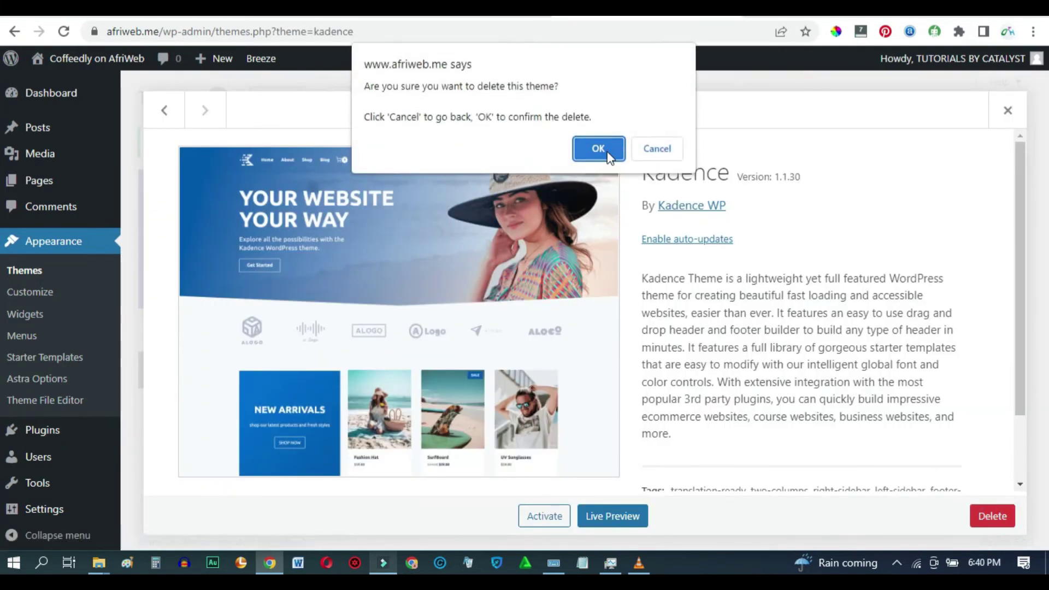
{"action": "left_click", "coordinate": [605, 150]}
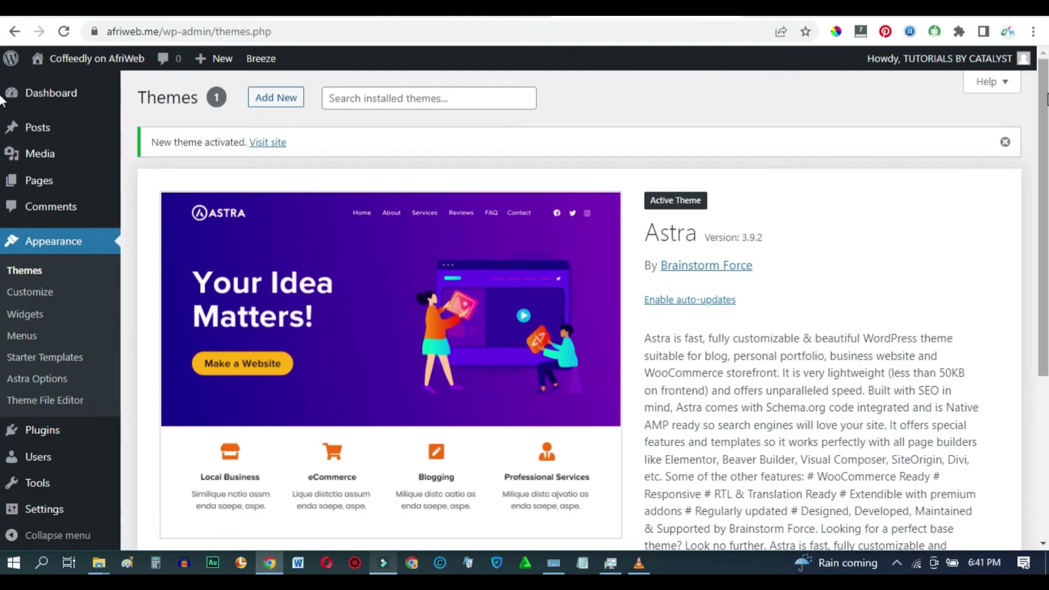